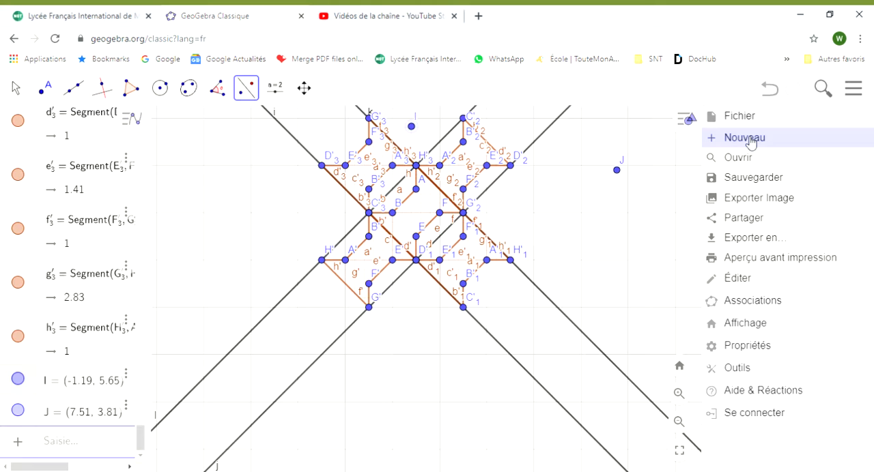
Step: Start a new Graphique construction without saving the current one, and close the on-screen keyboard
{"action": "left_click", "coordinate": [750, 139]}
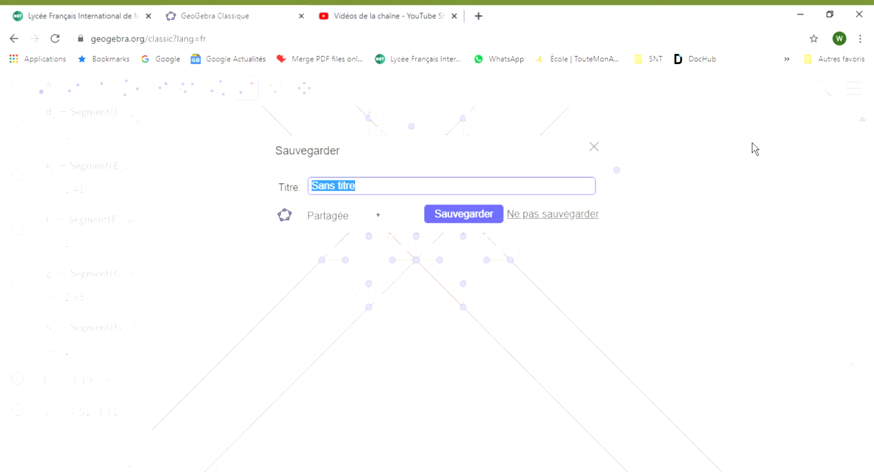
{"action": "left_click", "coordinate": [537, 217]}
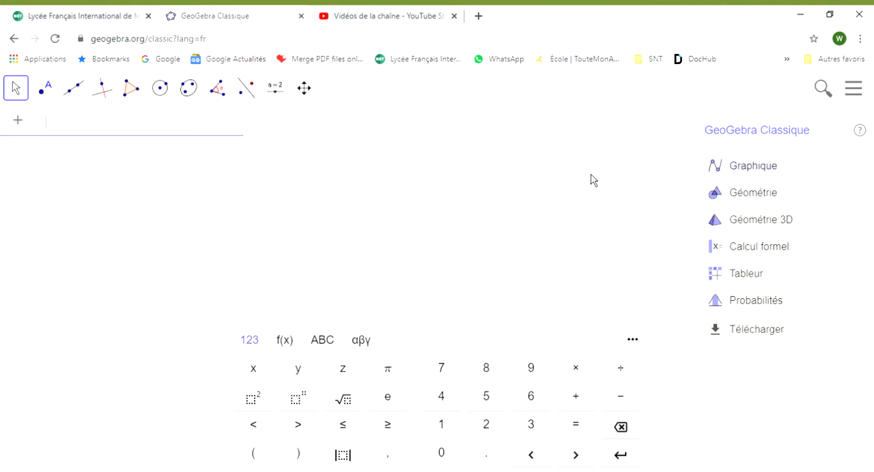
{"action": "left_click", "coordinate": [749, 170]}
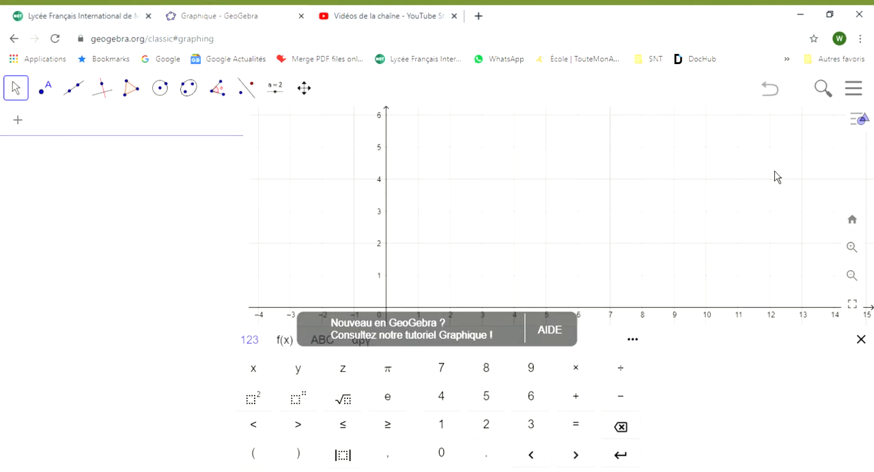
{"action": "left_click", "coordinate": [860, 343]}
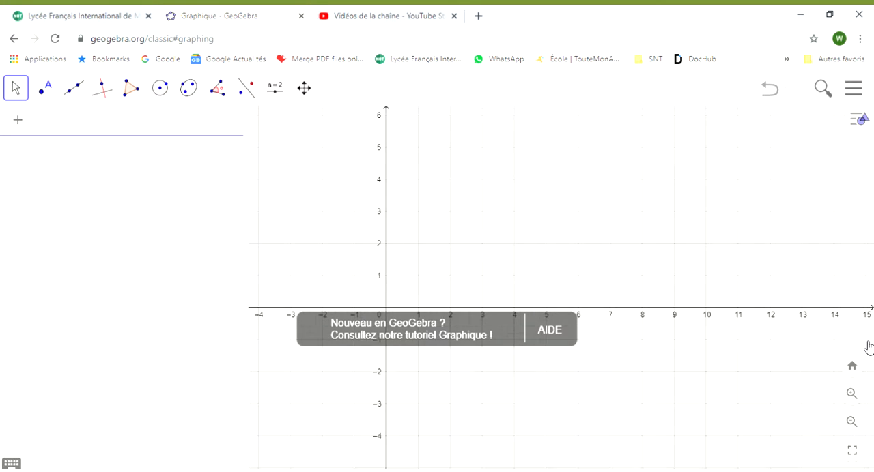
Step: Hide the axes and the grid of the graphics view, and narrow the algebra view to enlarge the drawing area
{"action": "right_click", "coordinate": [513, 243]}
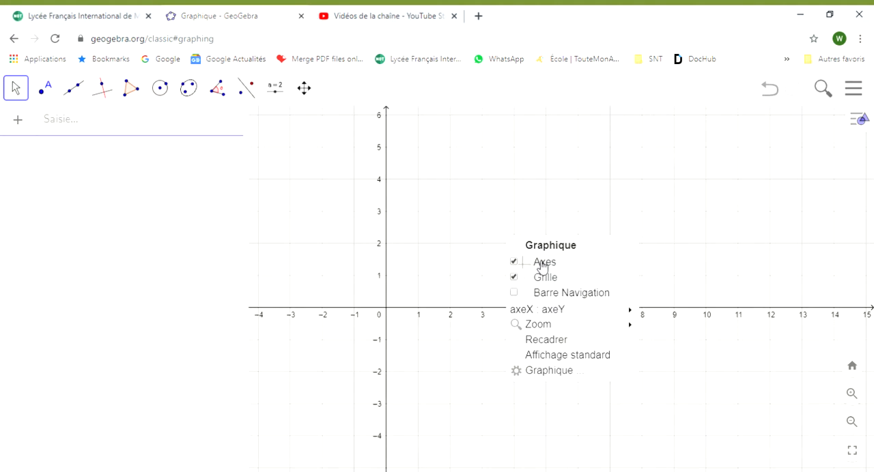
{"action": "left_click", "coordinate": [540, 262]}
{"action": "right_click", "coordinate": [494, 226]}
{"action": "left_click", "coordinate": [513, 259]}
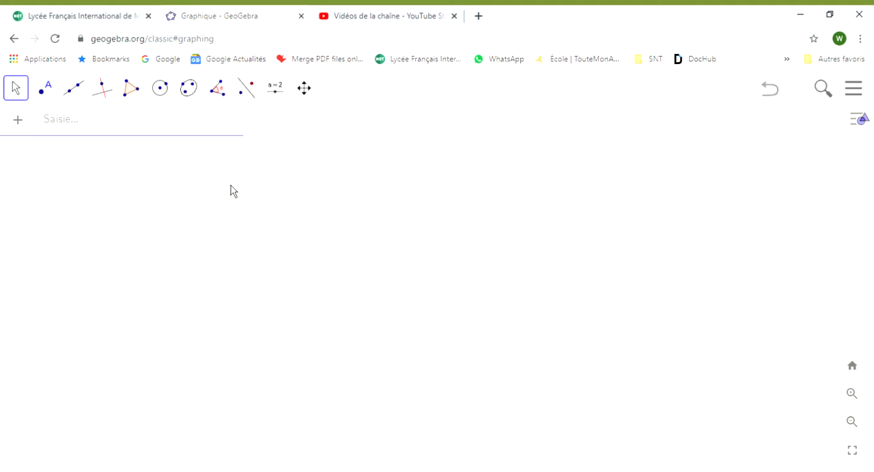
{"action": "left_click_drag", "start_coordinate": [244, 183], "coordinate": [153, 187]}
Step: Draw a steep slanted line through new points at about (8.5, 5.3) and (6.6, -2.8) as the symmetry axis
{"action": "left_click", "coordinate": [81, 97]}
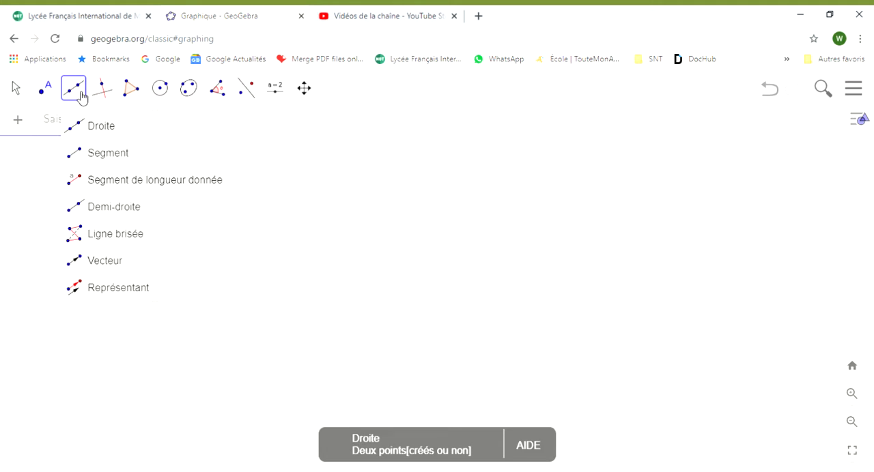
{"action": "left_click", "coordinate": [99, 130]}
{"action": "left_click", "coordinate": [567, 137]}
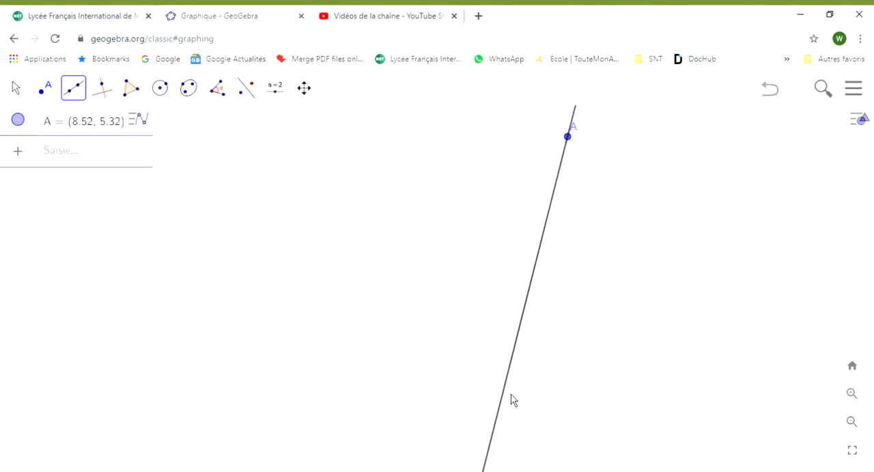
{"action": "left_click", "coordinate": [506, 398]}
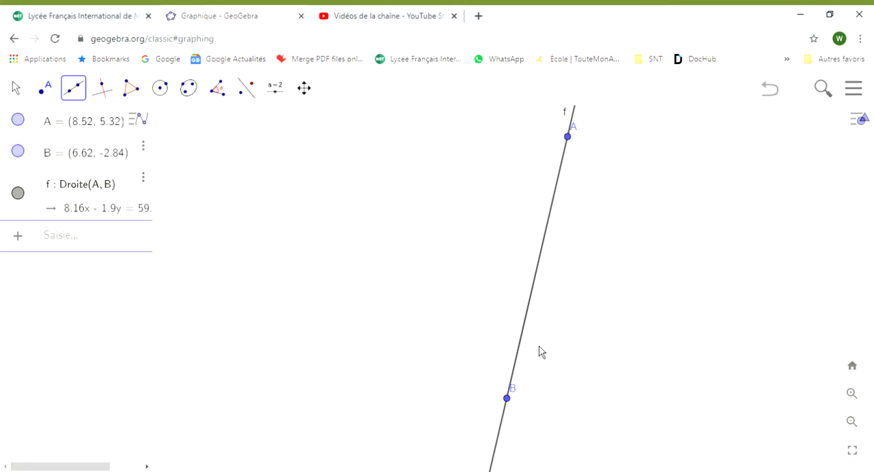
Step: Draw a three-point arc for the top of the head from point A through about (6.9, 5.3) to (5.3, 4.2)
{"action": "left_click", "coordinate": [161, 93]}
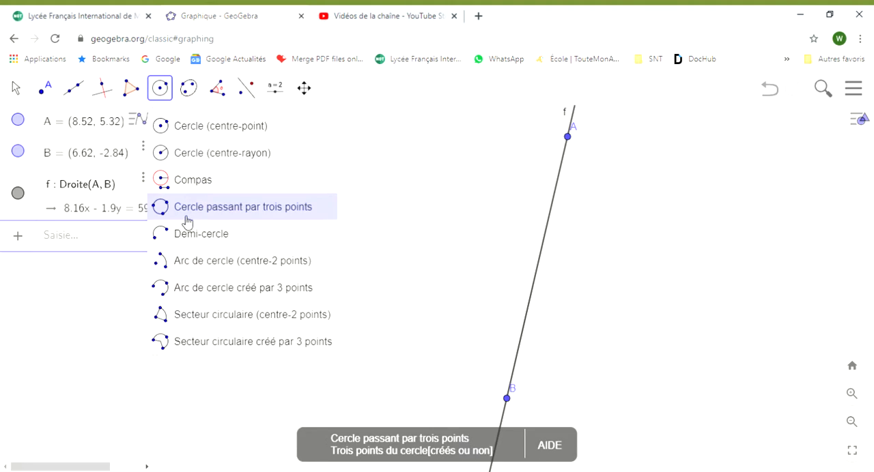
{"action": "left_click", "coordinate": [219, 294]}
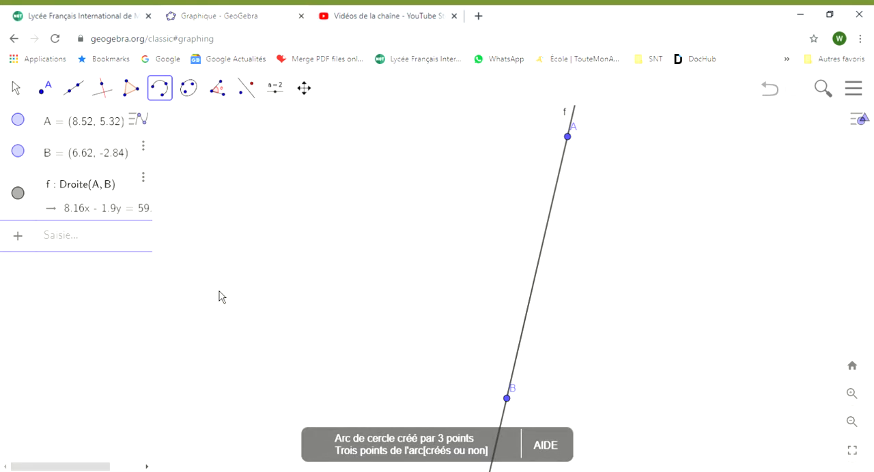
{"action": "left_click", "coordinate": [569, 138]}
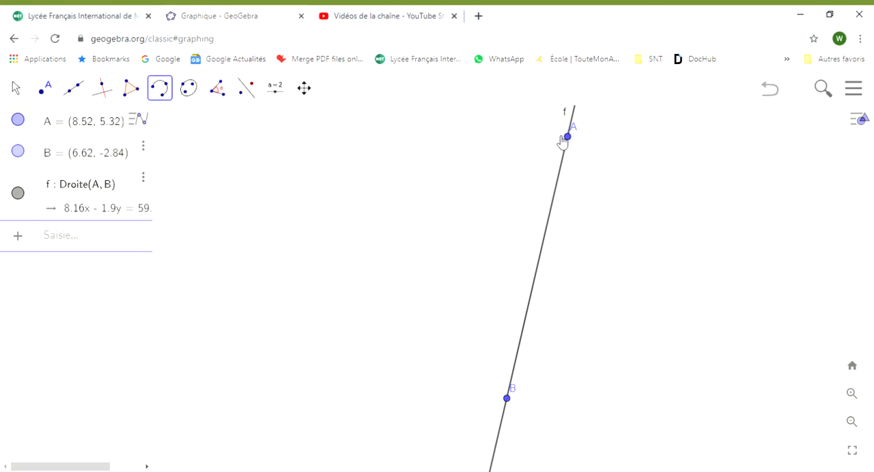
{"action": "left_click", "coordinate": [515, 138]}
{"action": "left_click", "coordinate": [464, 171]}
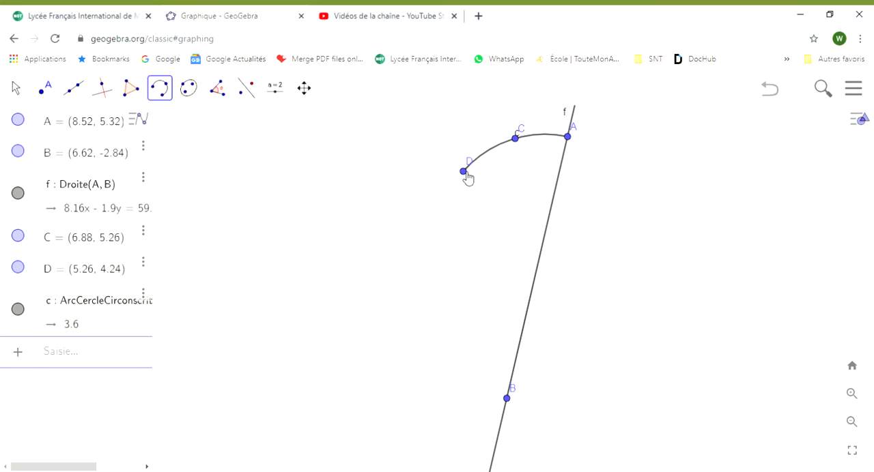
Step: Continue with an ear arc from D through about (4.3, 4.4) to (4.4, 2.6), and a cheek arc through (3.6, 0.3) to (4.8, -2)
{"action": "left_click", "coordinate": [465, 174]}
{"action": "left_click", "coordinate": [432, 165]}
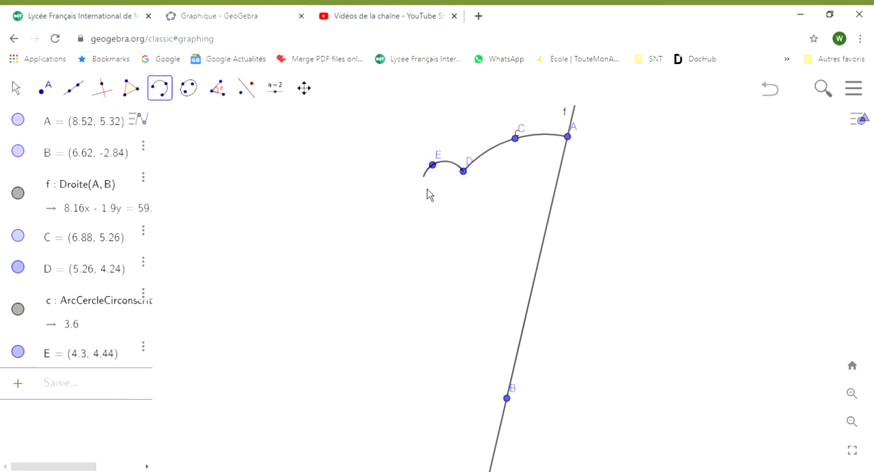
{"action": "left_click", "coordinate": [435, 225]}
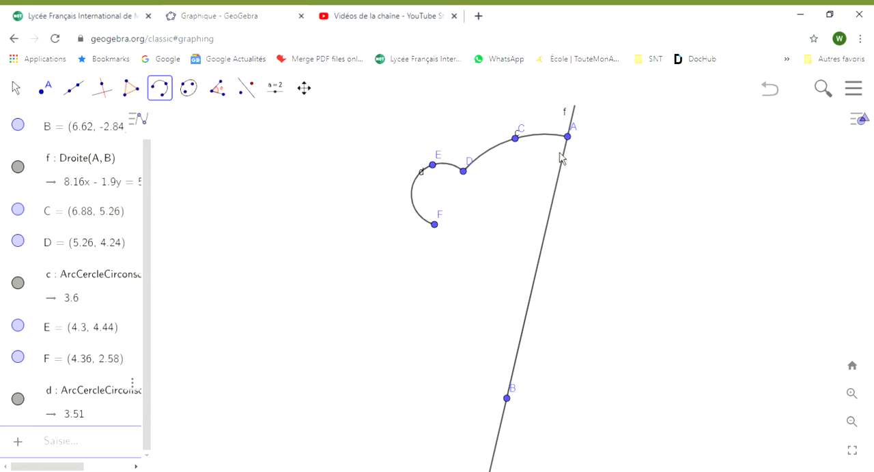
{"action": "left_click", "coordinate": [437, 226]}
{"action": "left_click", "coordinate": [410, 298]}
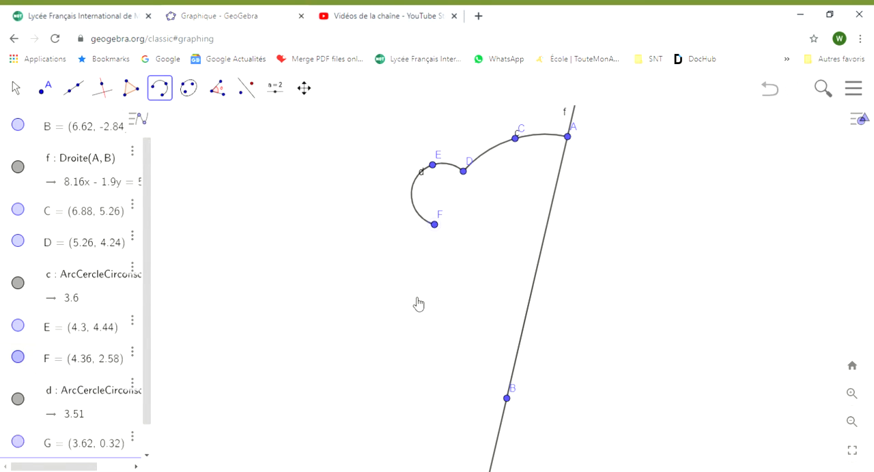
{"action": "left_click", "coordinate": [448, 371]}
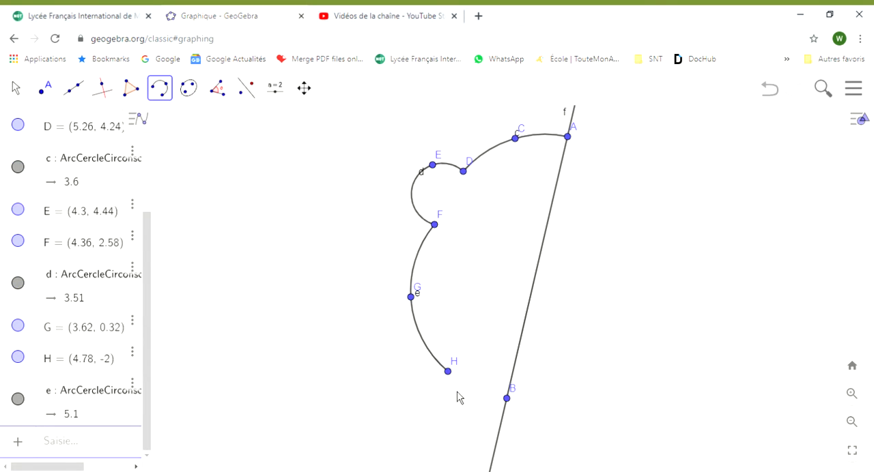
Step: Close the half outline with a chin arc from H through about (5.4, -2.7) to point B, and lower B slightly
{"action": "left_click", "coordinate": [448, 372]}
{"action": "left_click", "coordinate": [467, 393]}
{"action": "left_click", "coordinate": [506, 398]}
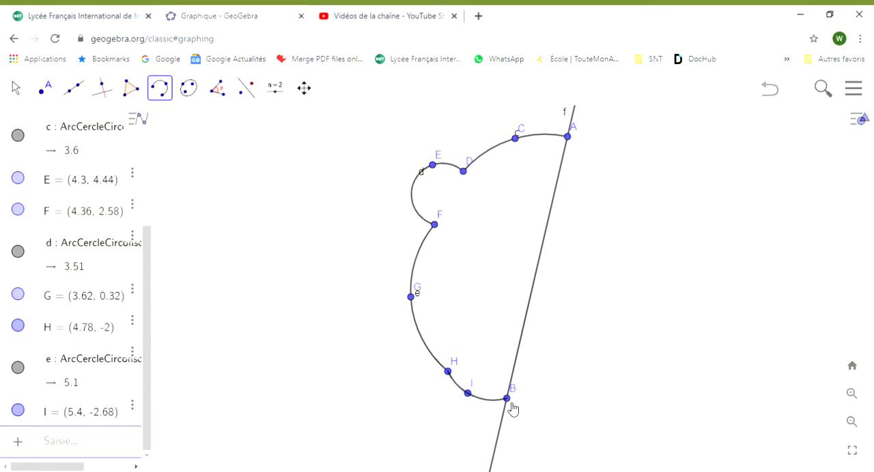
{"action": "left_click", "coordinate": [15, 88]}
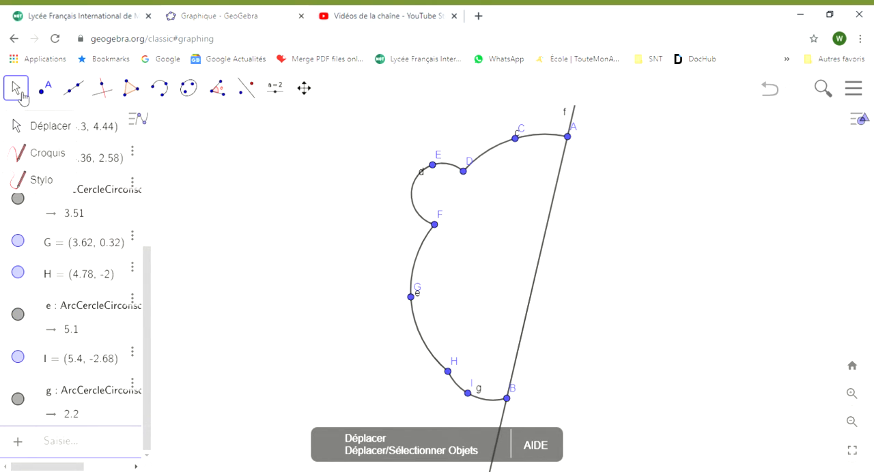
{"action": "left_click_drag", "start_coordinate": [512, 405], "coordinate": [510, 416]}
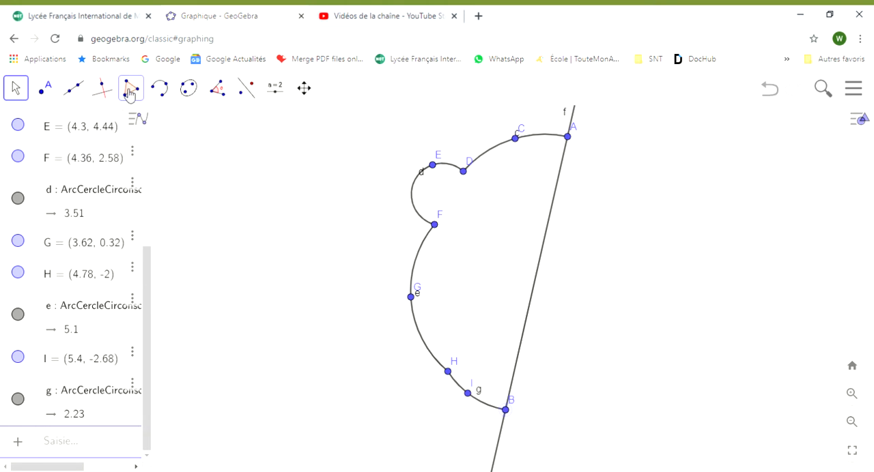
Step: Draw two centre-point circles inside the half face: an eye centred at about (6.5, 3.3) and a smaller one below at (6.4, 0.9)
{"action": "left_click", "coordinate": [168, 99]}
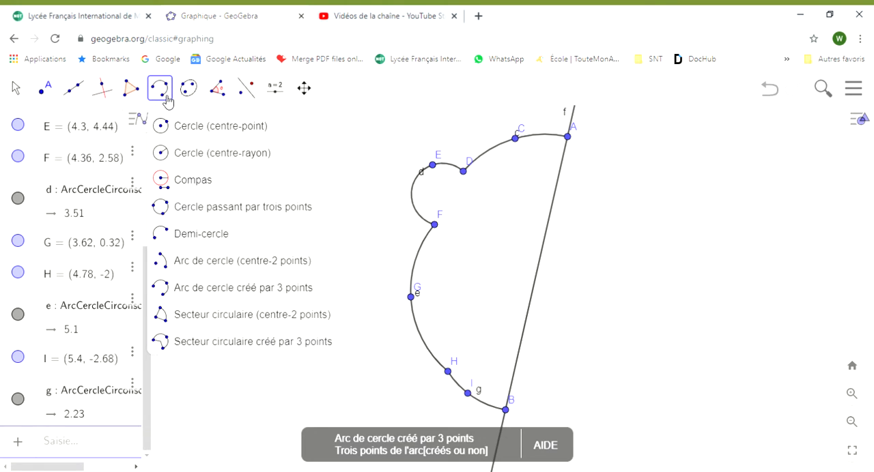
{"action": "left_click", "coordinate": [166, 125]}
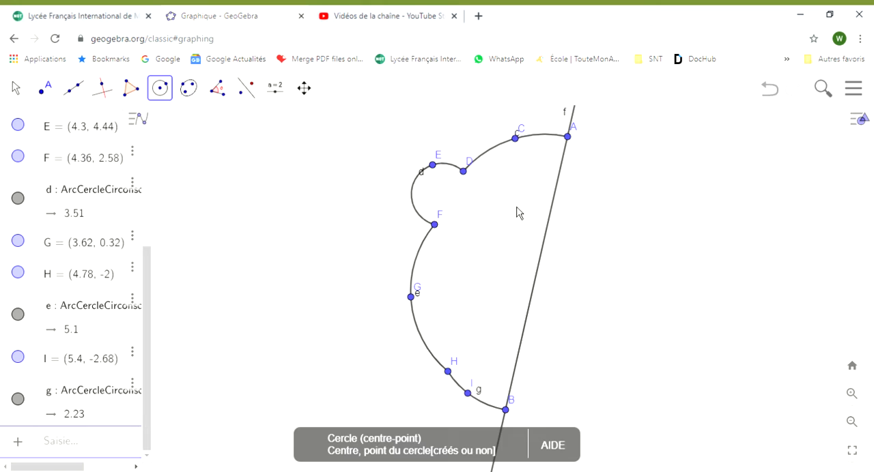
{"action": "left_click", "coordinate": [504, 201]}
{"action": "left_click", "coordinate": [517, 222]}
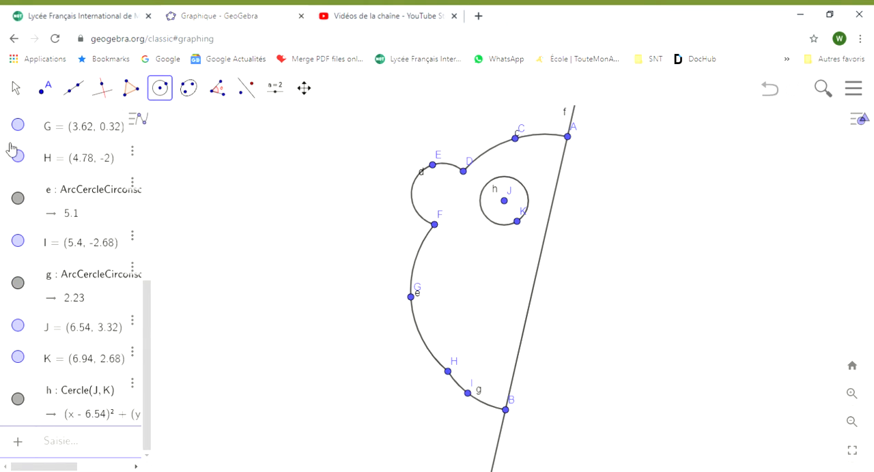
{"action": "left_click", "coordinate": [500, 280]}
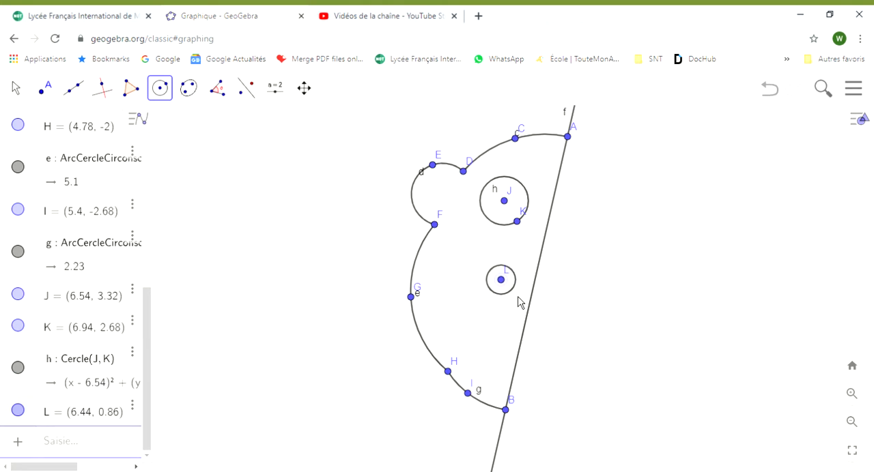
{"action": "left_click", "coordinate": [508, 288]}
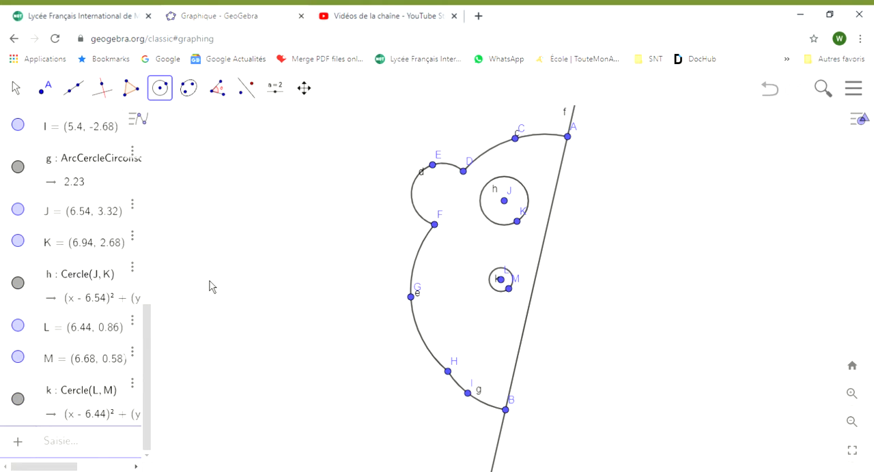
Step: Draw the half mouth with two three-point arcs meeting at about (5.3, -0.4) and ending on the line at (7, -1.5) and (6.8, -2.1)
{"action": "left_click", "coordinate": [164, 90]}
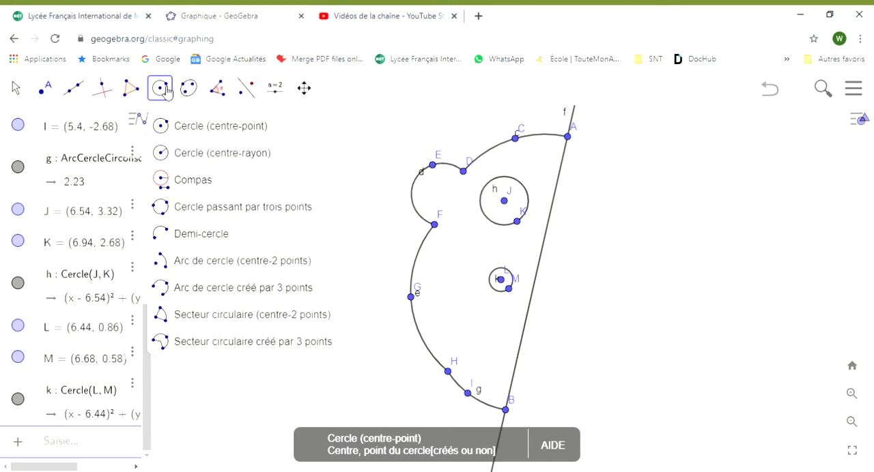
{"action": "left_click", "coordinate": [188, 293]}
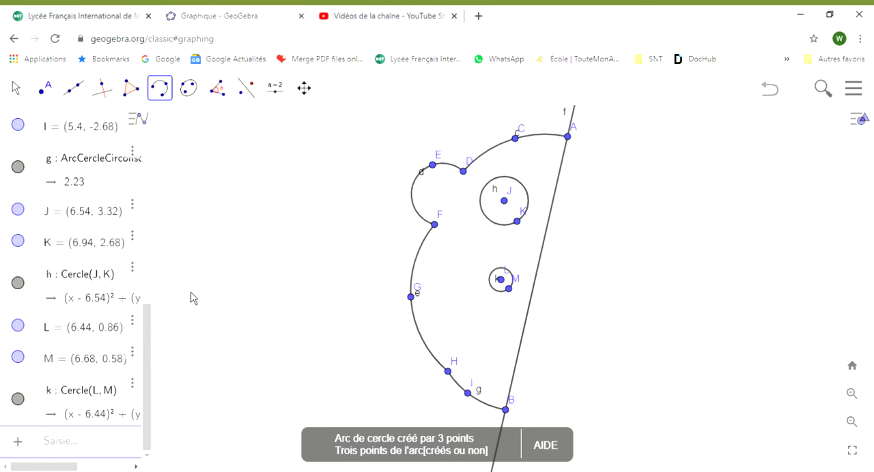
{"action": "left_click", "coordinate": [519, 354]}
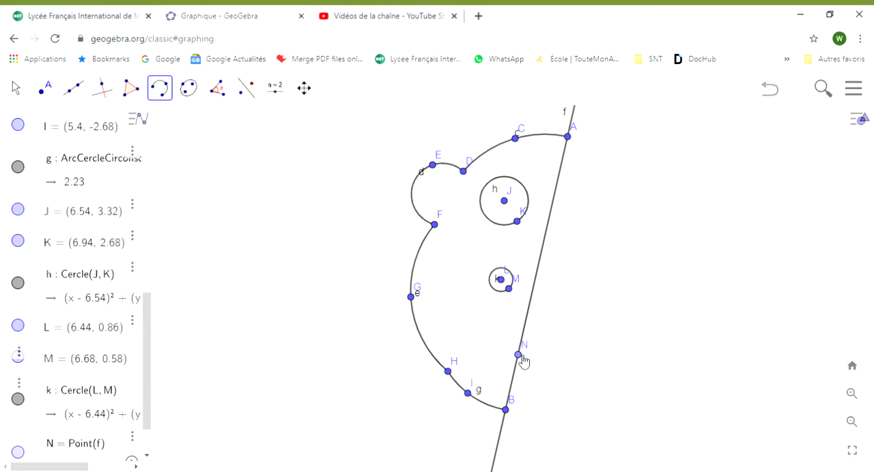
{"action": "left_click", "coordinate": [496, 347]}
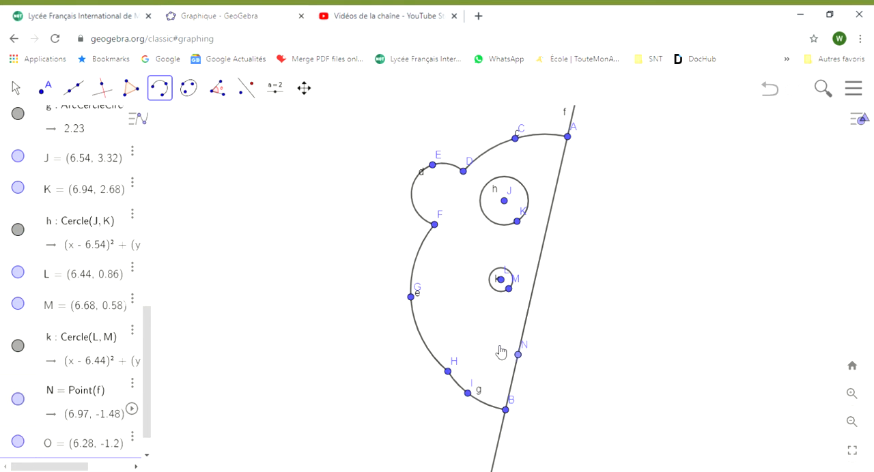
{"action": "left_click", "coordinate": [465, 320]}
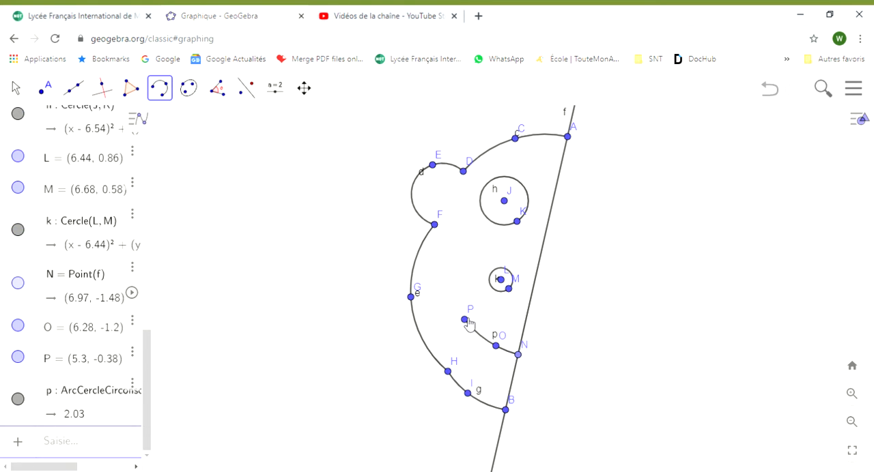
{"action": "left_click", "coordinate": [481, 353]}
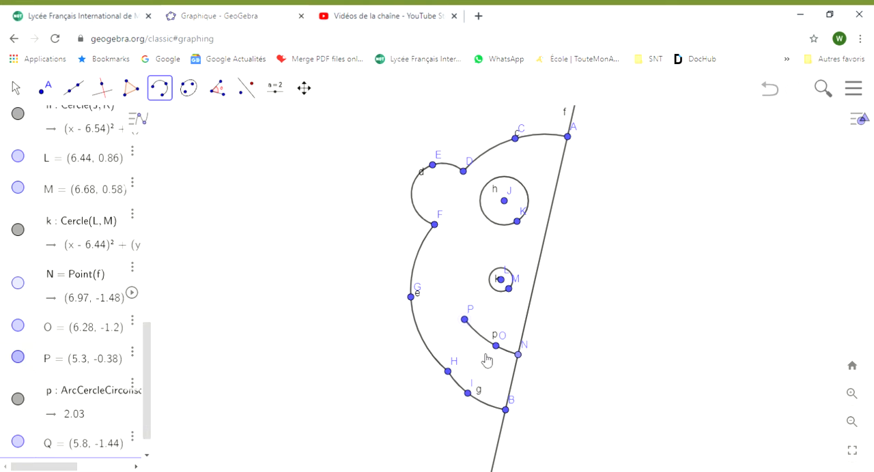
{"action": "left_click", "coordinate": [513, 375]}
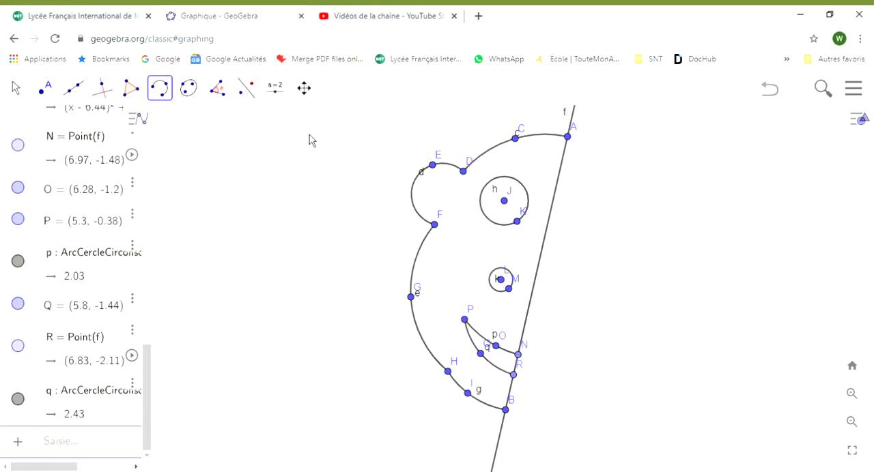
Step: Reflect the entire half face across the slanted line f using Symétrie axiale
{"action": "left_click", "coordinate": [250, 89]}
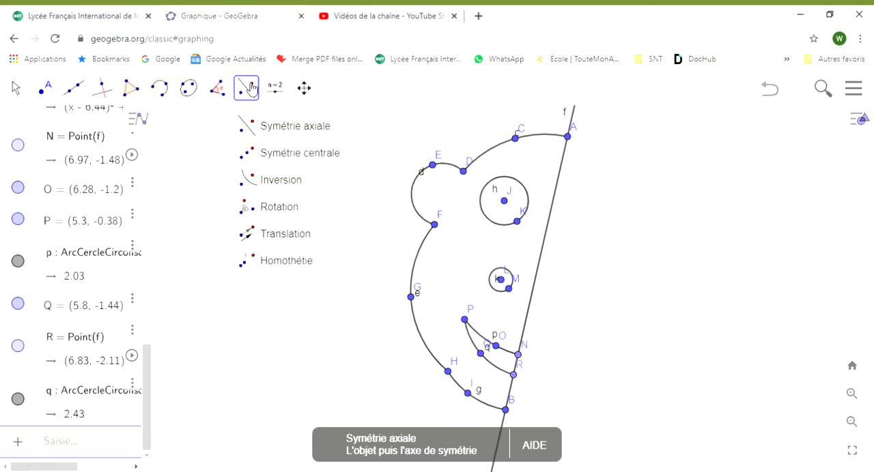
{"action": "left_click", "coordinate": [271, 140]}
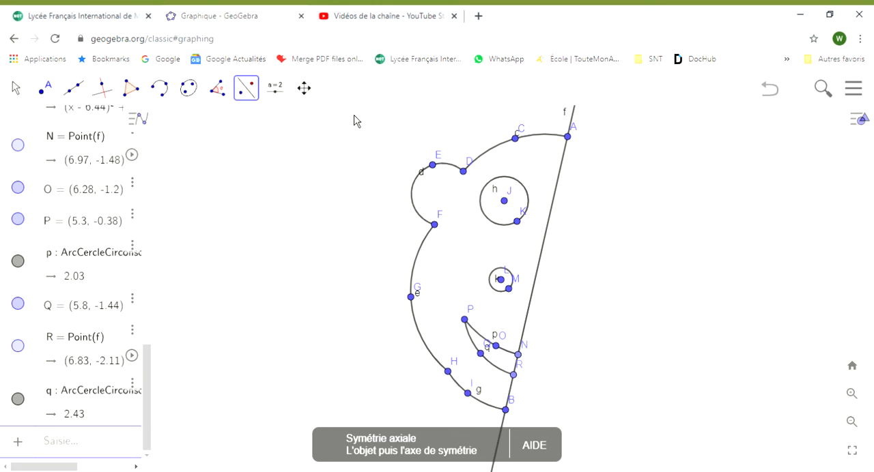
{"action": "left_click_drag", "start_coordinate": [347, 108], "coordinate": [587, 428]}
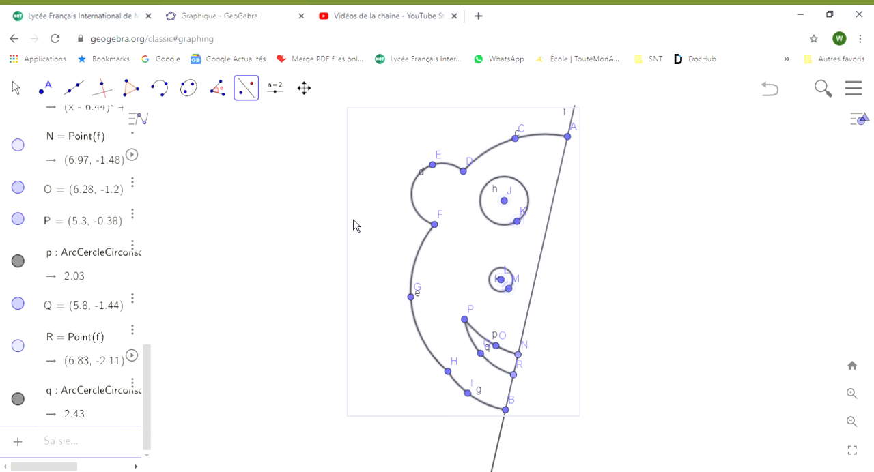
{"action": "left_click", "coordinate": [506, 454]}
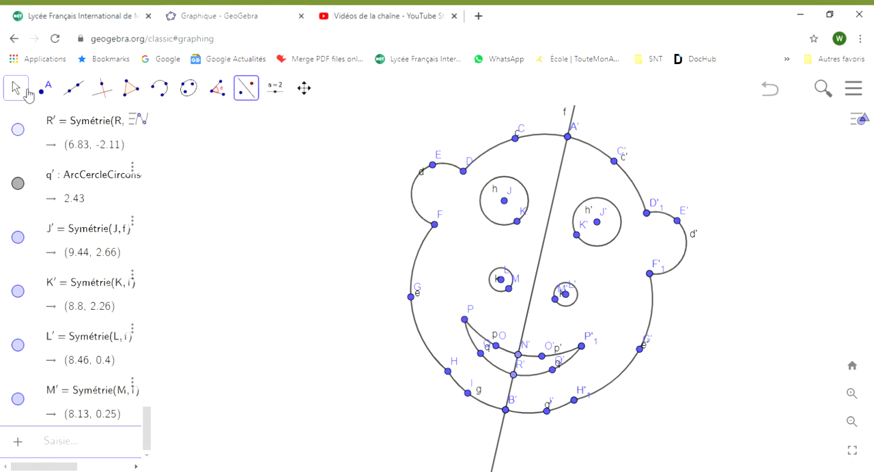
Step: Enlarge the small circle by moving its centre L slightly away from the axis, and raise the ear's upper point D slightly
{"action": "left_click", "coordinate": [20, 89]}
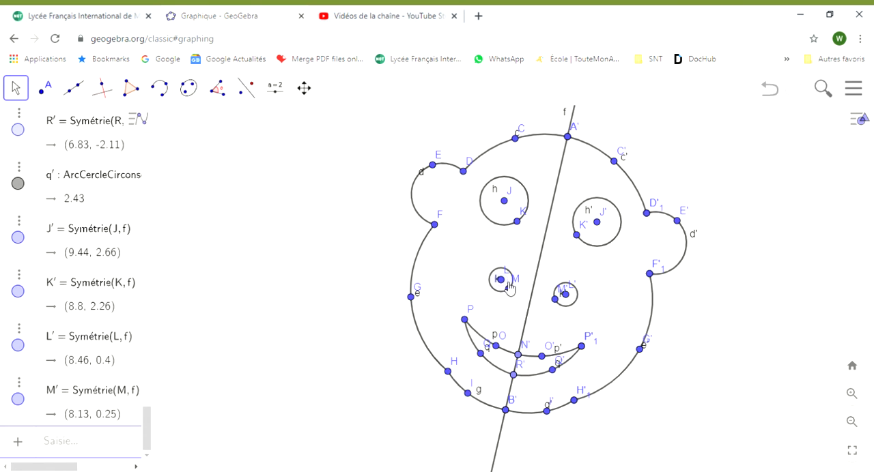
{"action": "mouse_move", "coordinate": [503, 281]}
{"action": "left_mouse_down"}
{"action": "mouse_move", "coordinate": [512, 274]}
{"action": "mouse_move", "coordinate": [502, 283]}
{"action": "left_mouse_up"}
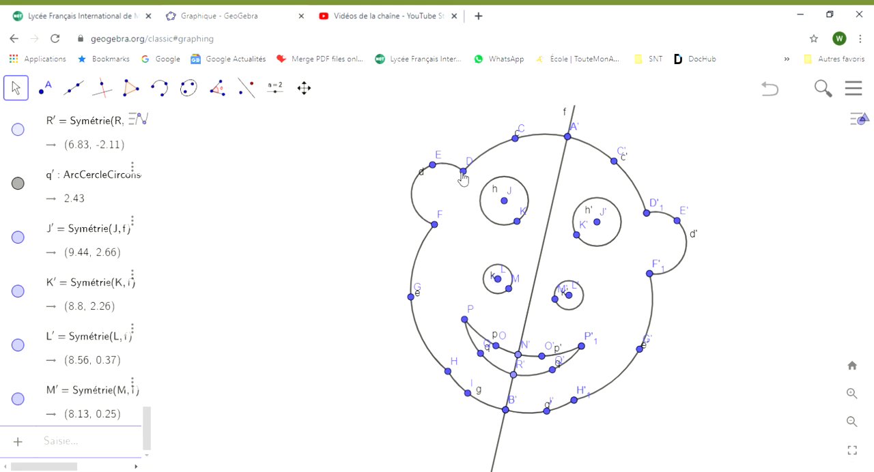
{"action": "mouse_move", "coordinate": [464, 172]}
{"action": "left_mouse_down"}
{"action": "mouse_move", "coordinate": [477, 142]}
{"action": "mouse_move", "coordinate": [467, 123]}
{"action": "mouse_move", "coordinate": [456, 167]}
{"action": "mouse_move", "coordinate": [455, 147]}
{"action": "mouse_move", "coordinate": [471, 173]}
{"action": "left_mouse_up"}
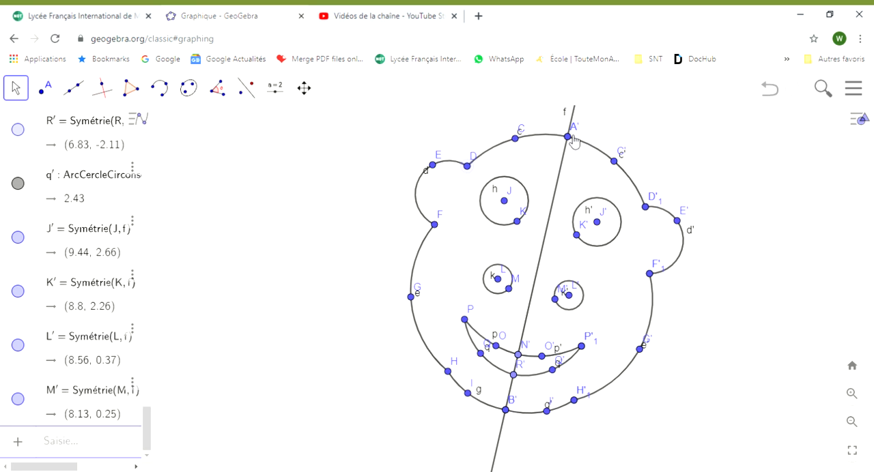
Step: Swing axis f by moving point A across both sides, leaving it at about (9.5, 4.5), and lower the ear's point F to about (4.2, 2)
{"action": "left_click_drag", "start_coordinate": [573, 142], "coordinate": [661, 239]}
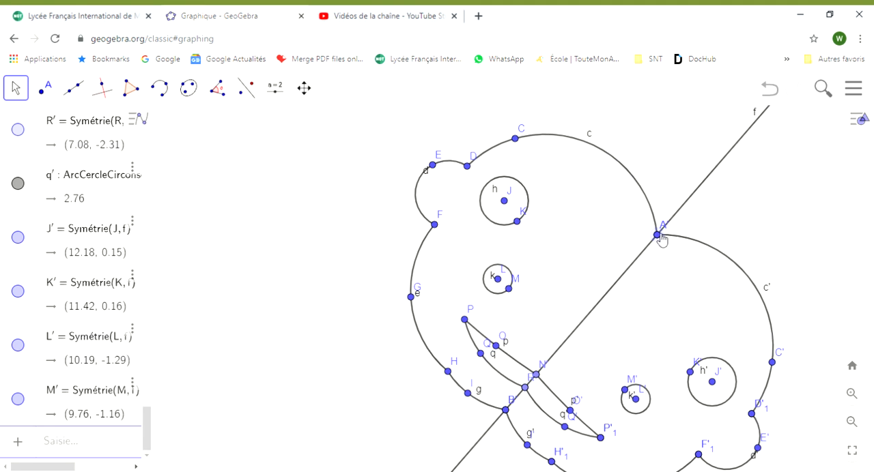
{"action": "left_click_drag", "start_coordinate": [635, 199], "coordinate": [356, 155]}
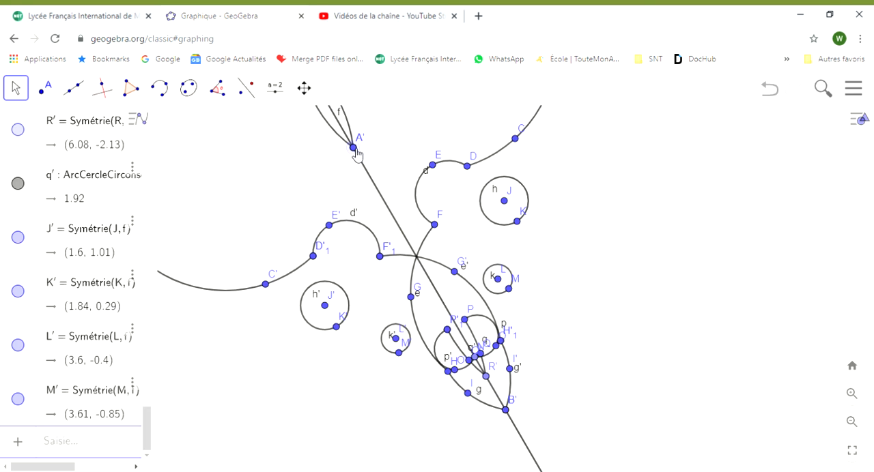
{"action": "left_click_drag", "start_coordinate": [440, 144], "coordinate": [517, 143]}
{"action": "left_click_drag", "start_coordinate": [556, 150], "coordinate": [605, 170]}
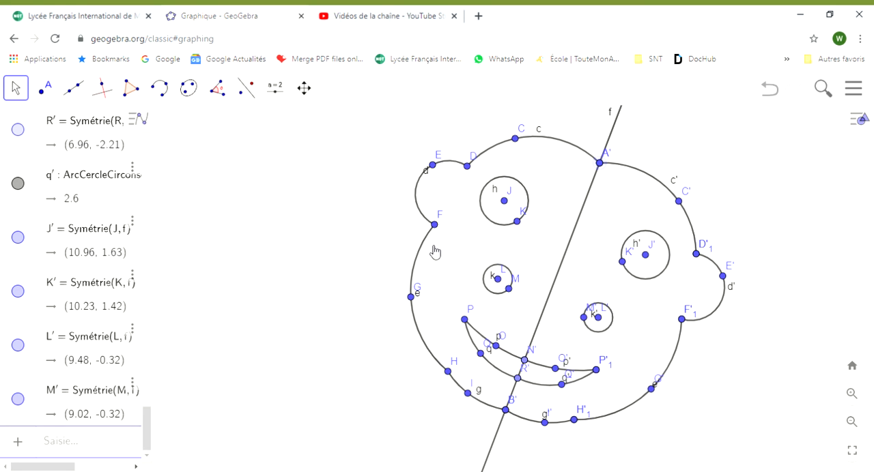
{"action": "mouse_move", "coordinate": [434, 252]}
{"action": "left_mouse_down"}
{"action": "mouse_move", "coordinate": [426, 275]}
{"action": "mouse_move", "coordinate": [439, 249]}
{"action": "left_mouse_up"}
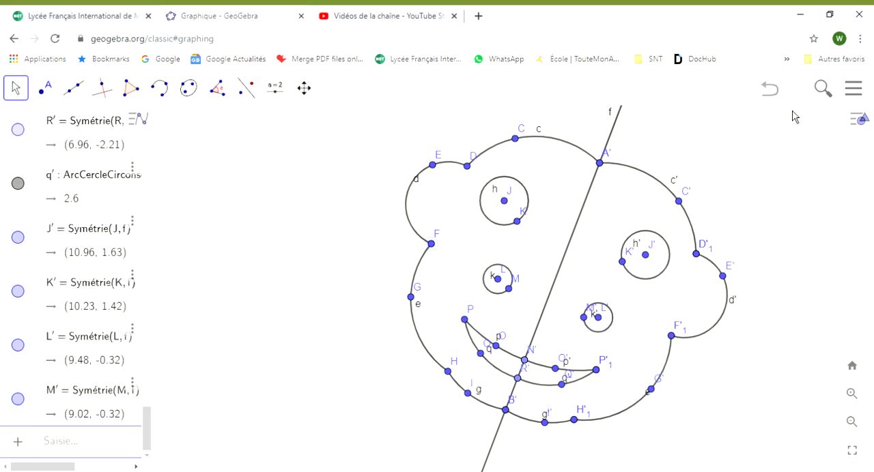